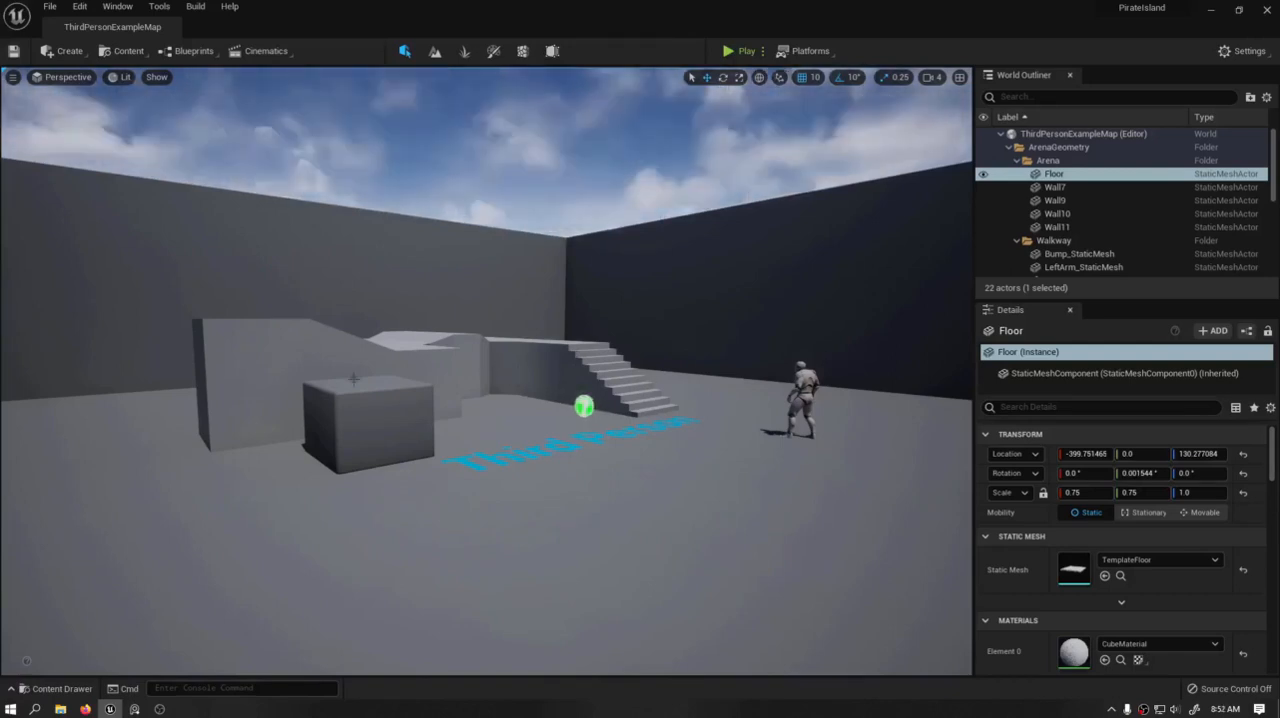
- Examine the third-person arena, its walls, walkway and character from ground level and from above
{"action": "right_click_drag", "start_coordinate": [487, 371], "coordinate": [341, 336]}
{"action": "key", "text": "d"}
{"action": "key", "text": "d"}
{"action": "key", "text": "a"}
{"action": "key", "text": "q"}
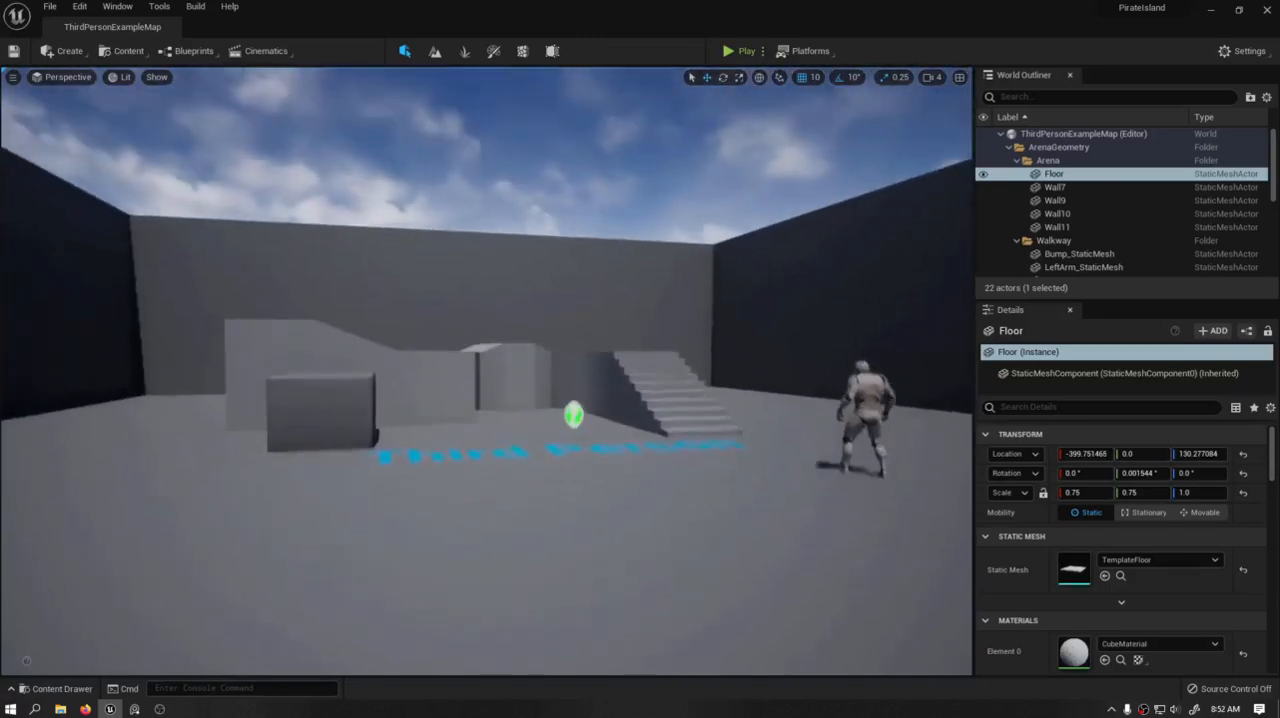
{"action": "key", "text": "q"}
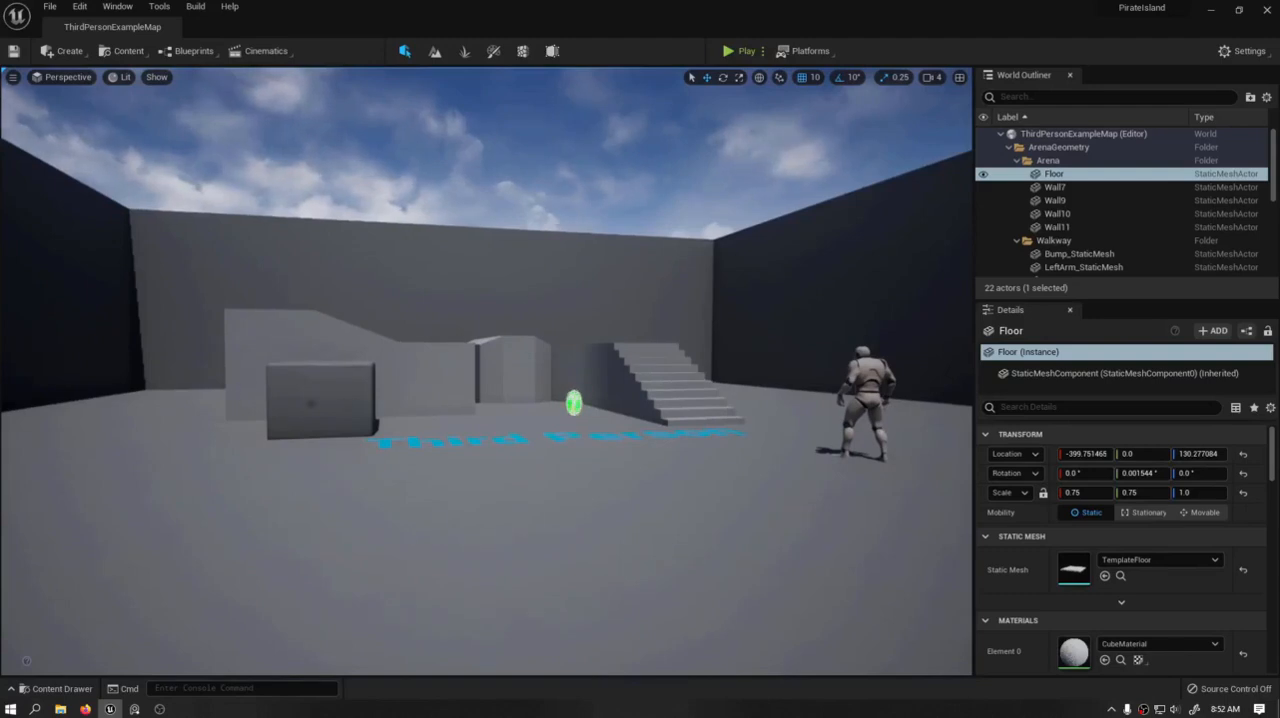
{"action": "key", "text": "a"}
{"action": "right_click_drag", "start_coordinate": [441, 332], "coordinate": [390, 325]}
{"action": "key", "text": "w"}
{"action": "key", "text": "s"}
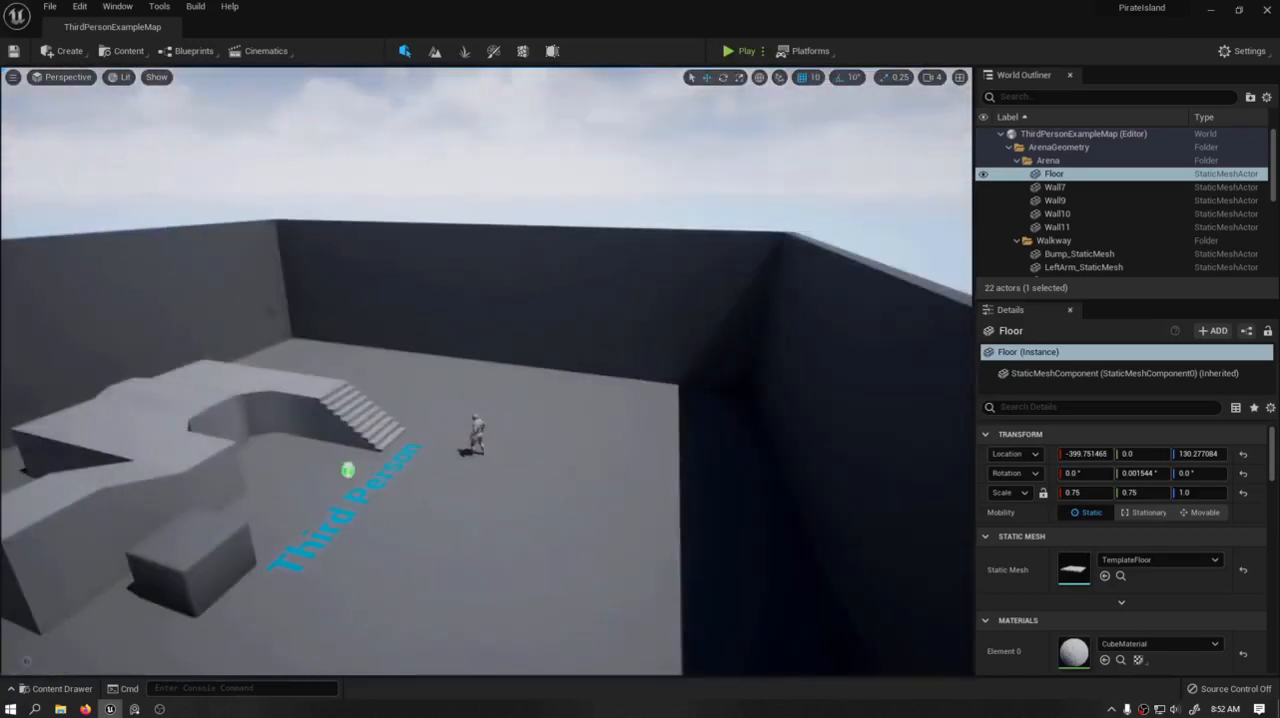
{"action": "key", "text": "f"}
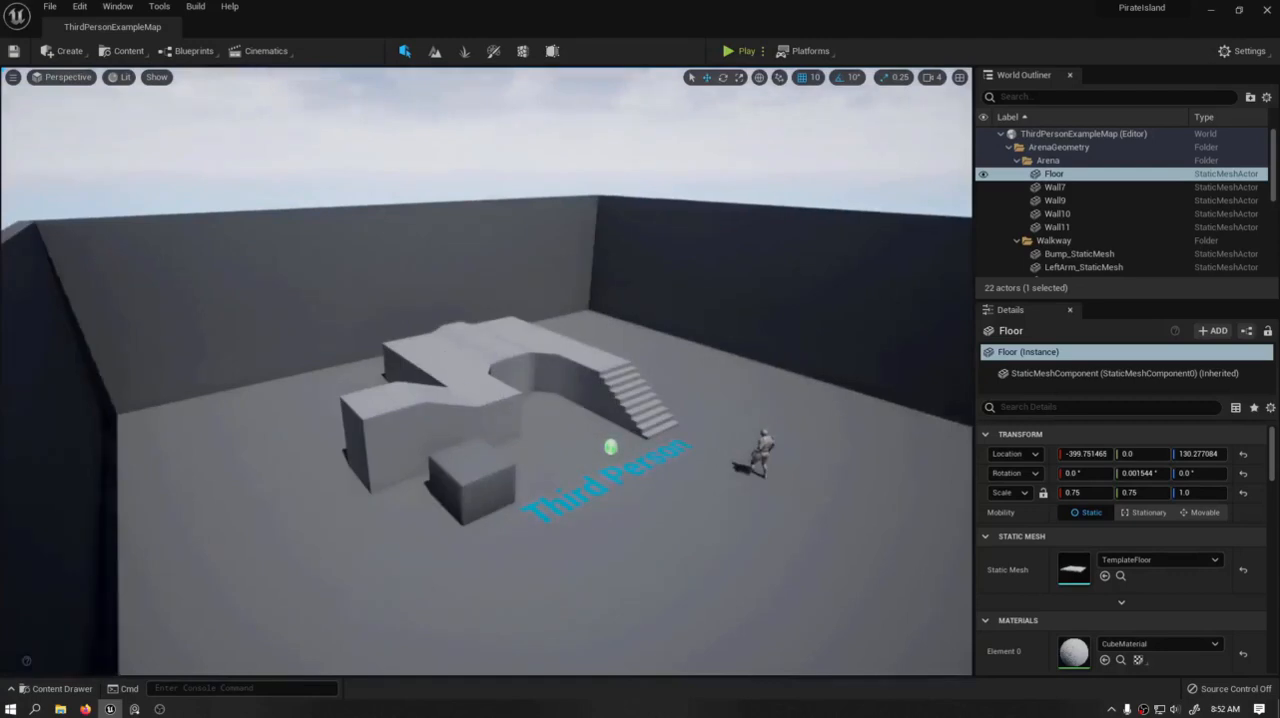
{"action": "key", "text": "w"}
{"action": "right_click_drag", "start_coordinate": [523, 447], "coordinate": [515, 400]}
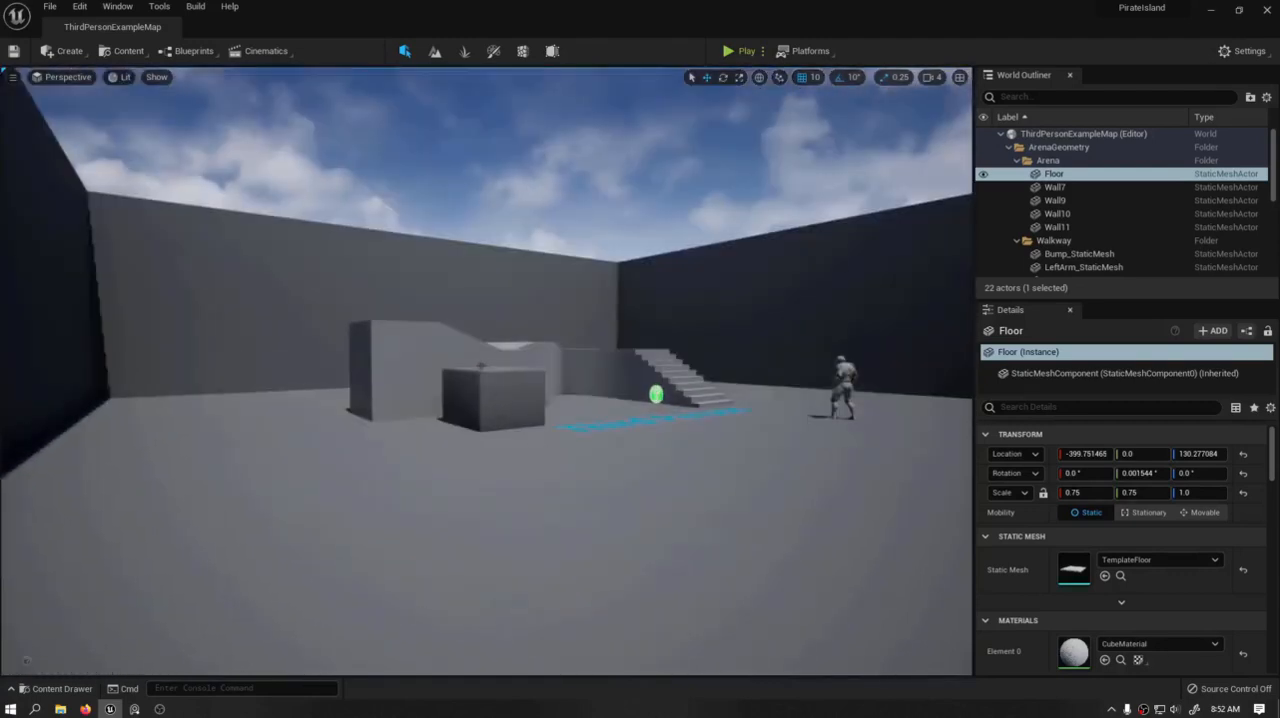
- Inspect the ramp's static mesh from another angle in its mesh editor, then close the editor
{"action": "left_click", "coordinate": [422, 359]}
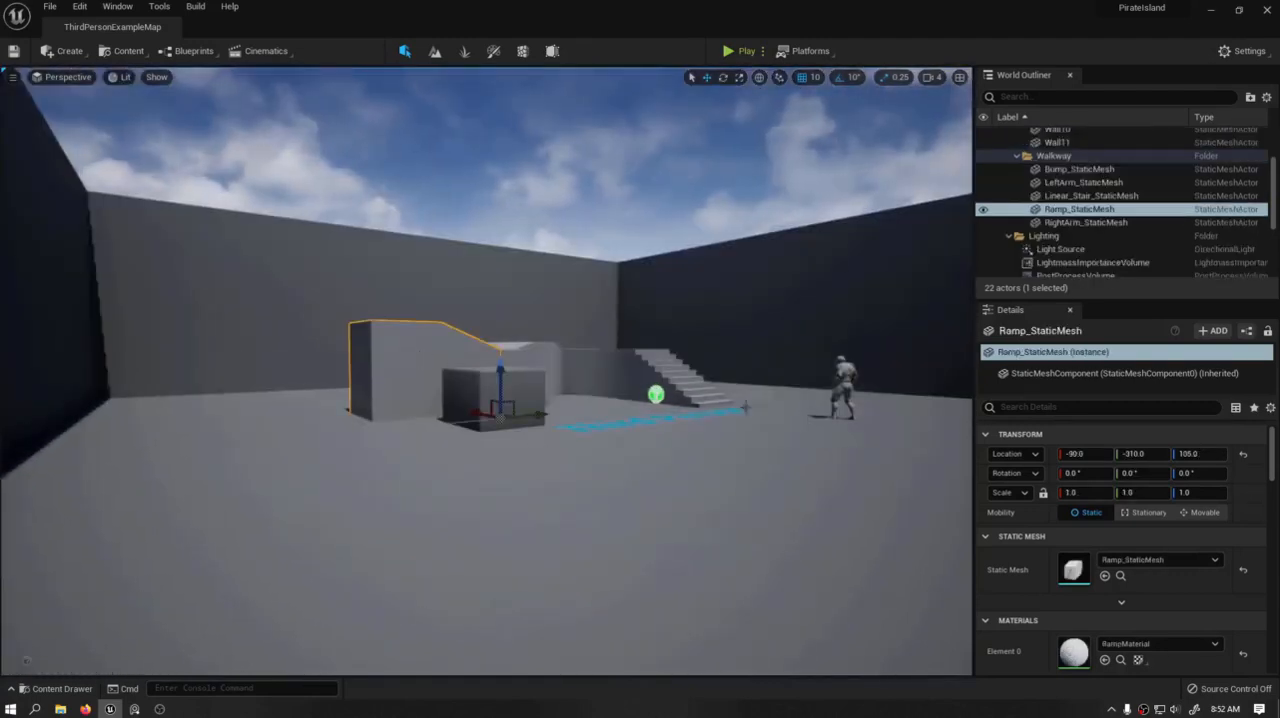
{"action": "double_click", "coordinate": [1074, 571]}
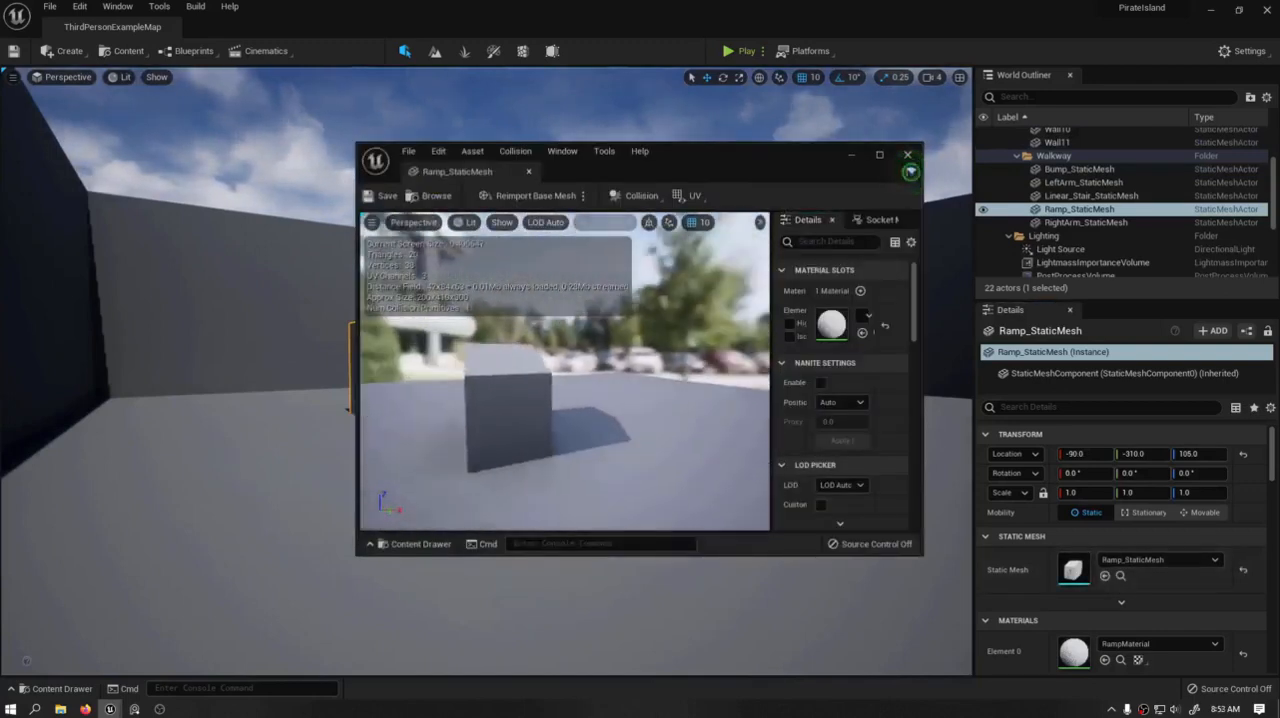
{"action": "left_click_drag", "start_coordinate": [565, 380], "coordinate": [740, 375]}
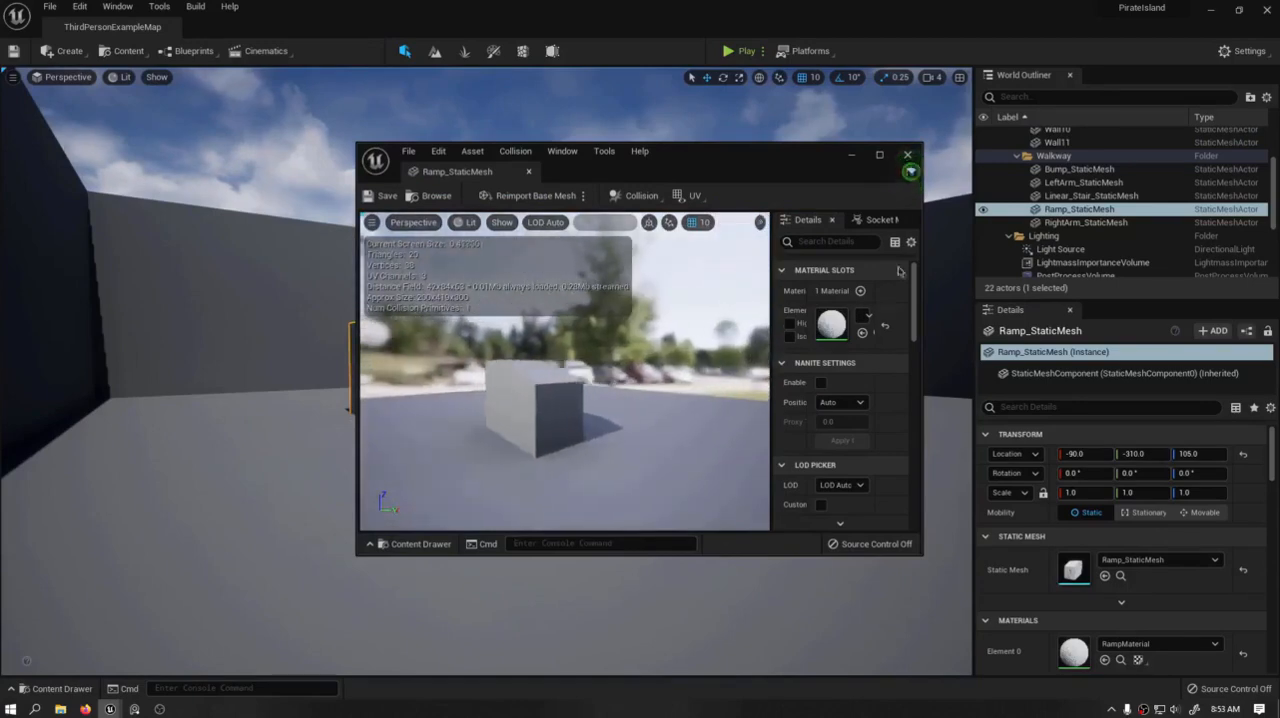
{"action": "left_click", "coordinate": [908, 155]}
- Place a cylinder shape on the floor near the cube and stretch it into a tall pillar with Z scale 9.0
{"action": "right_click_drag", "start_coordinate": [700, 325], "coordinate": [700, 365]}
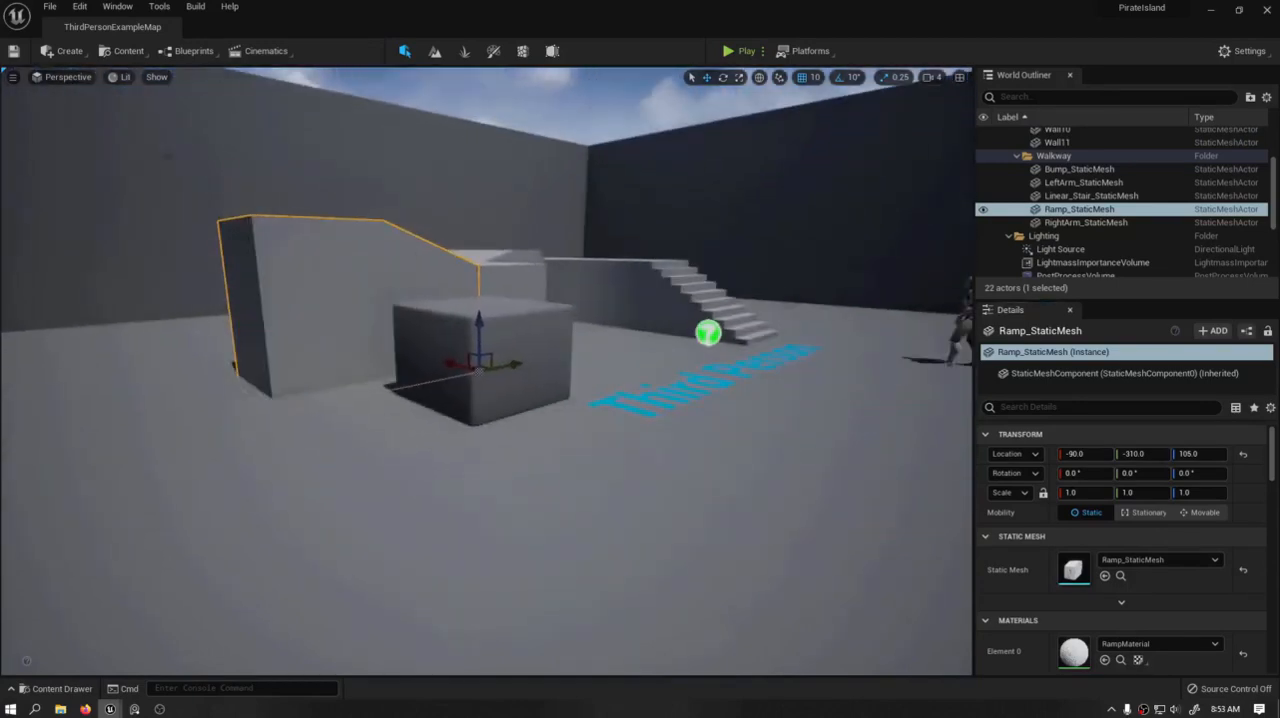
{"action": "left_click", "coordinate": [58, 51]}
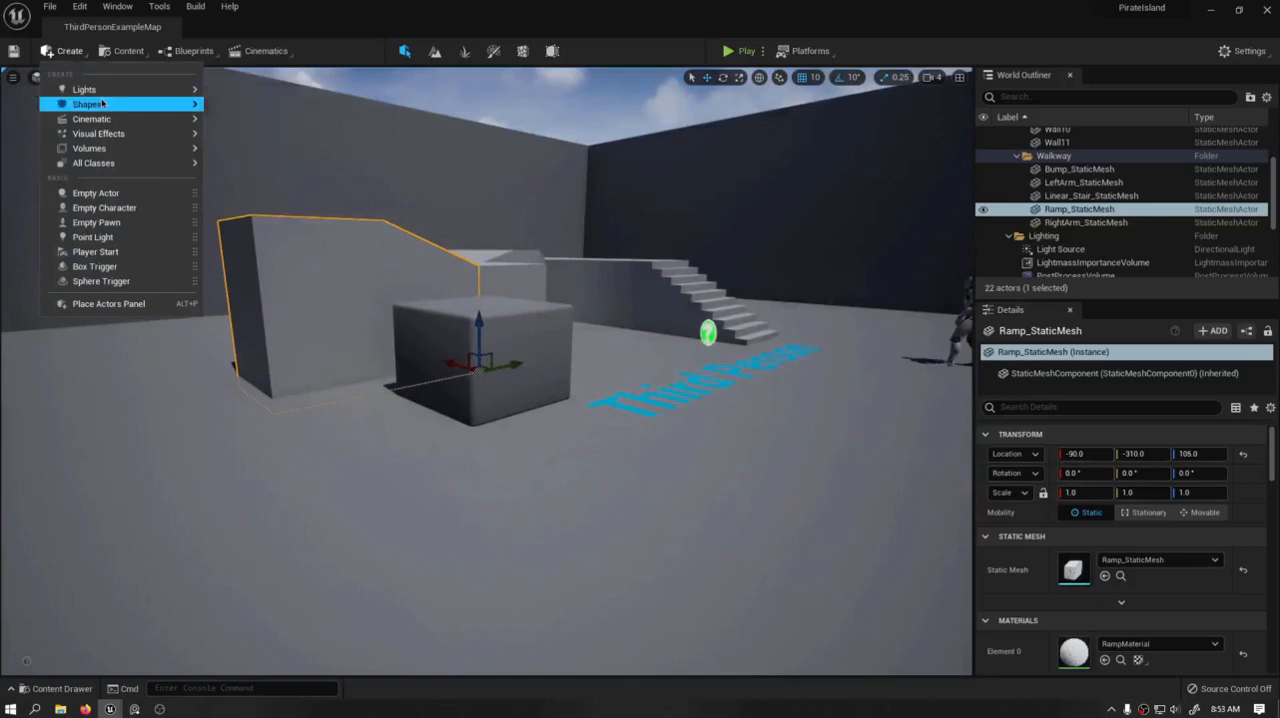
{"action": "mouse_move", "coordinate": [101, 104]}
{"action": "left_click_drag", "start_coordinate": [245, 137], "coordinate": [611, 235]}
{"action": "key", "text": "w"}
{"action": "left_click_drag", "start_coordinate": [611, 384], "coordinate": [631, 55]}
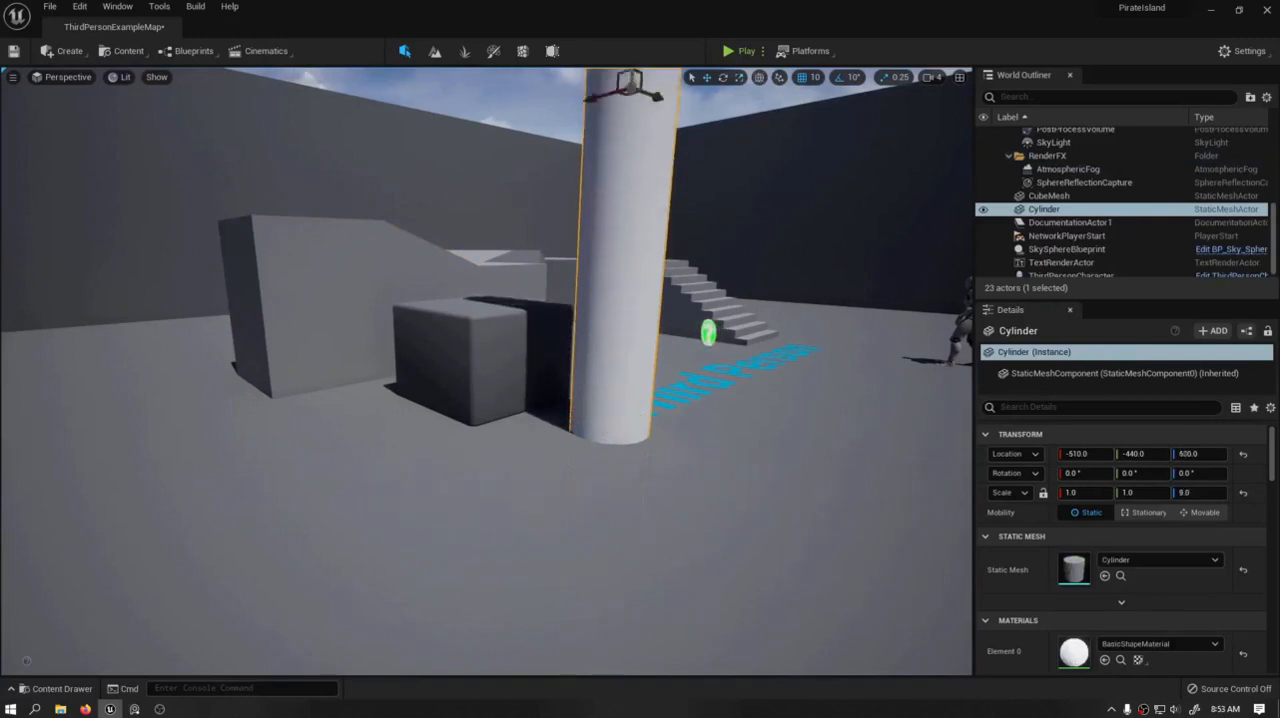
- Move the tall cylinder vertically so its base sits in the floor, at a Z location of 550
{"action": "key", "text": "s"}
{"action": "right_click_drag", "start_coordinate": [631, 88], "coordinate": [508, 40]}
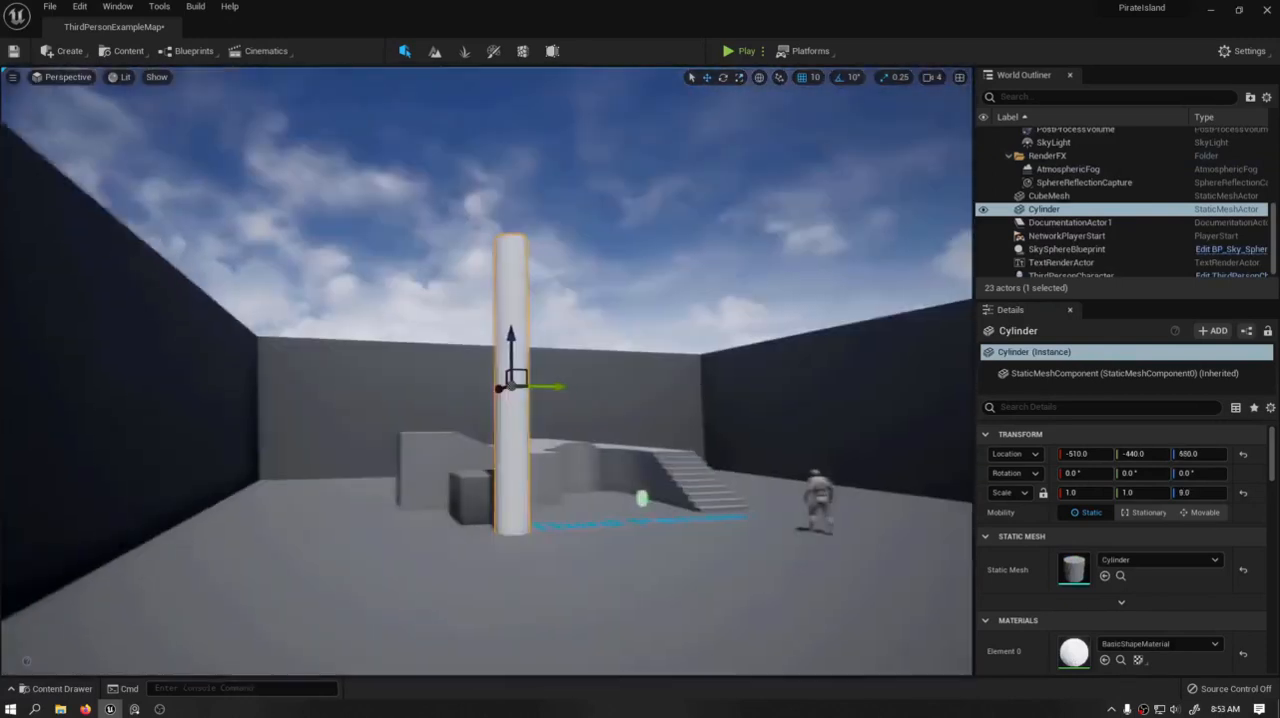
{"action": "right_click_drag", "start_coordinate": [649, 281], "coordinate": [654, 284]}
{"action": "key", "text": "a"}
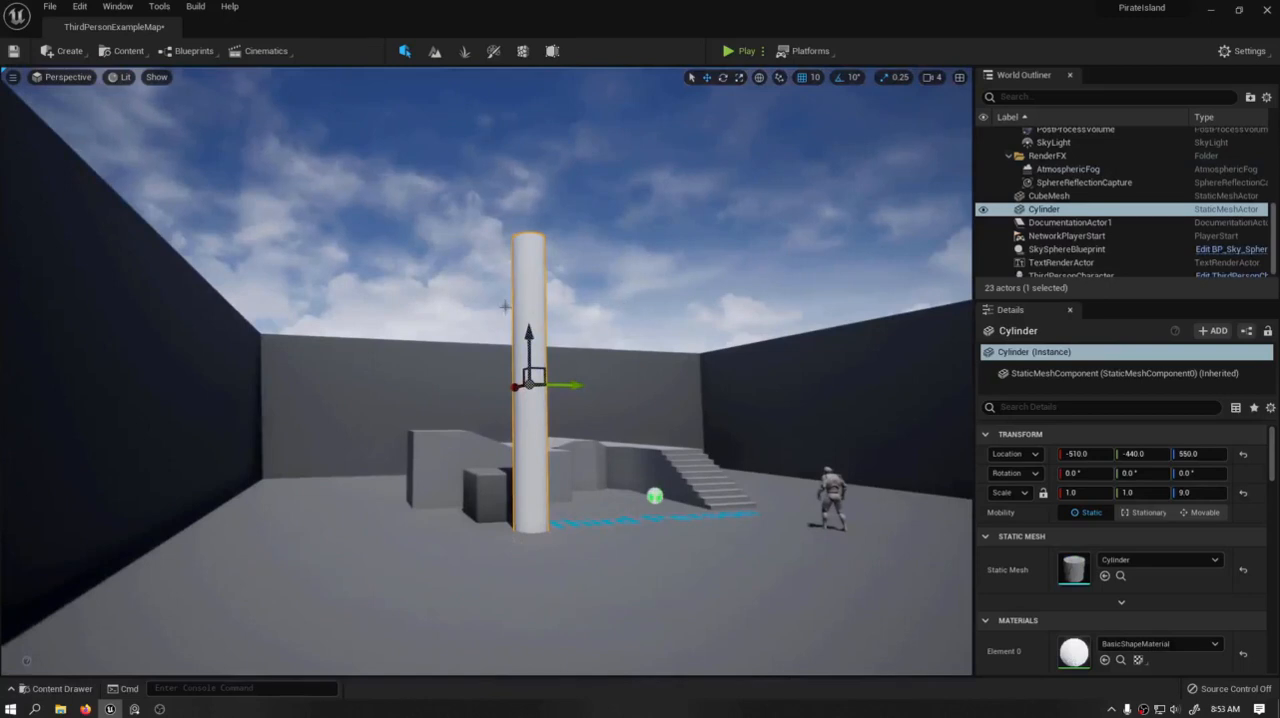
- Examine the tall cylinder against the arena walls, walkway, stairs and character from several heights and angles
{"action": "right_click_drag", "start_coordinate": [573, 300], "coordinate": [560, 336]}
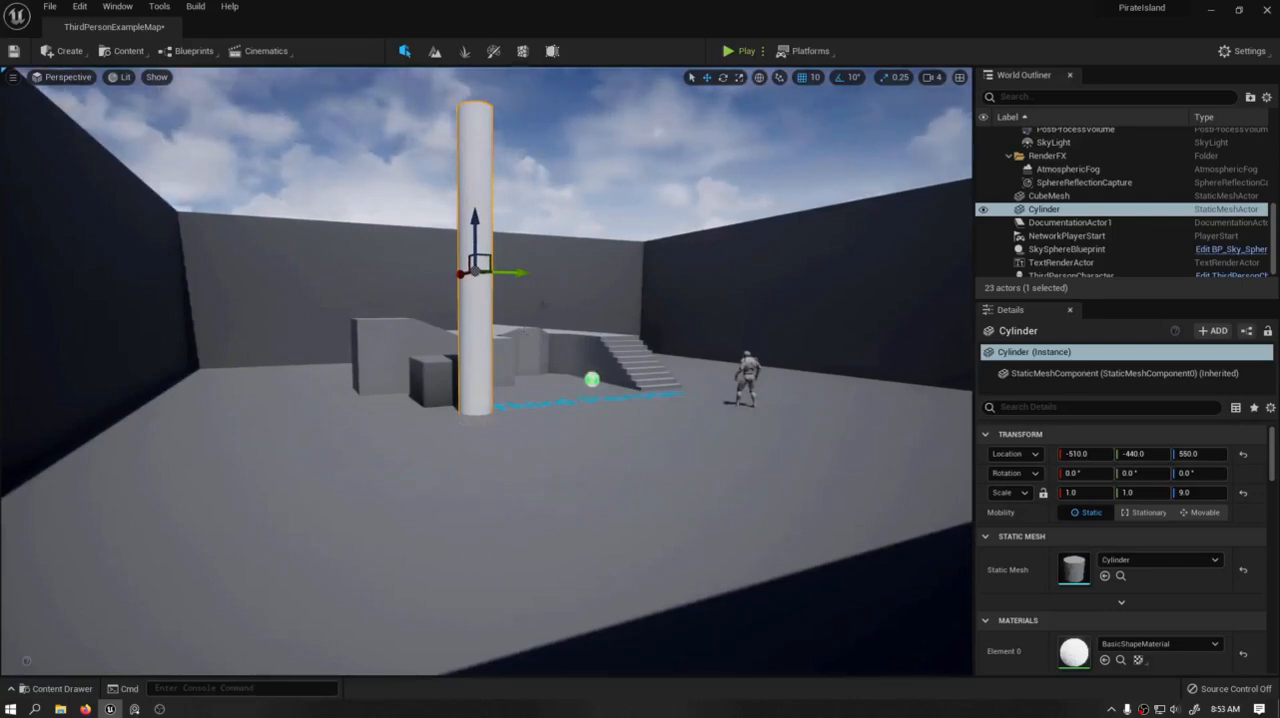
{"action": "right_click_drag", "start_coordinate": [523, 333], "coordinate": [500, 390]}
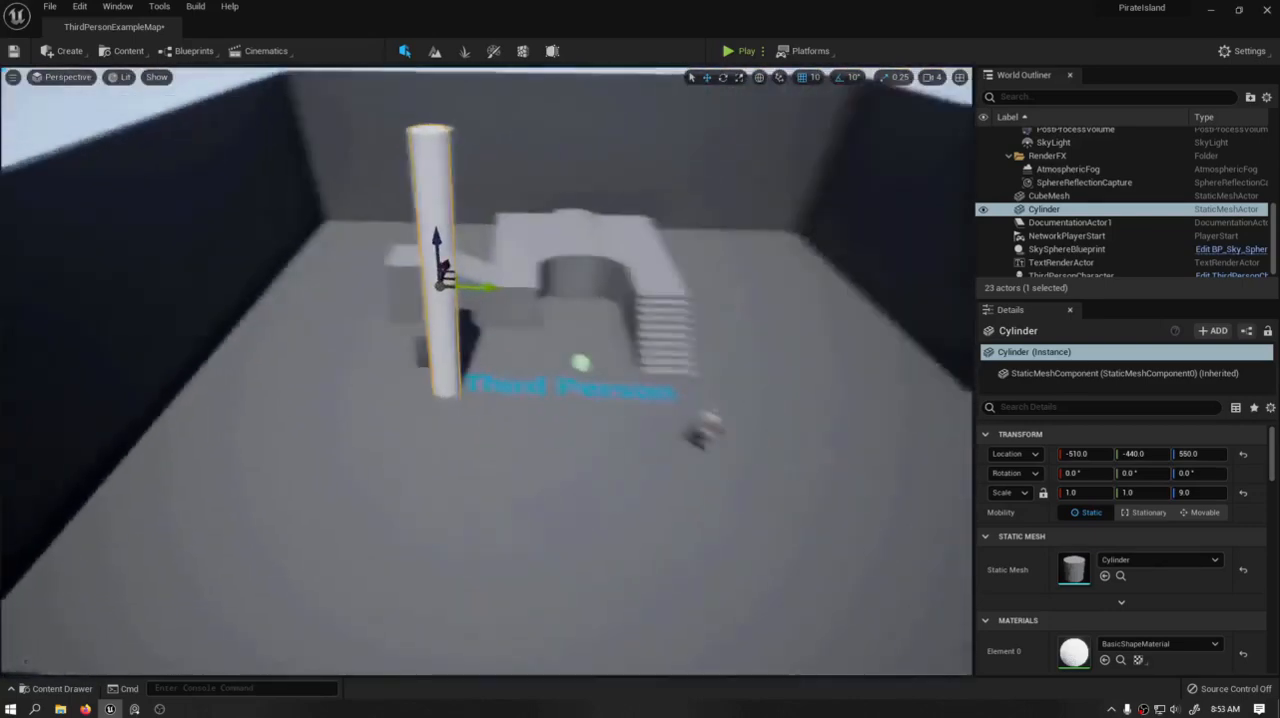
{"action": "right_click_drag", "start_coordinate": [485, 325], "coordinate": [489, 291]}
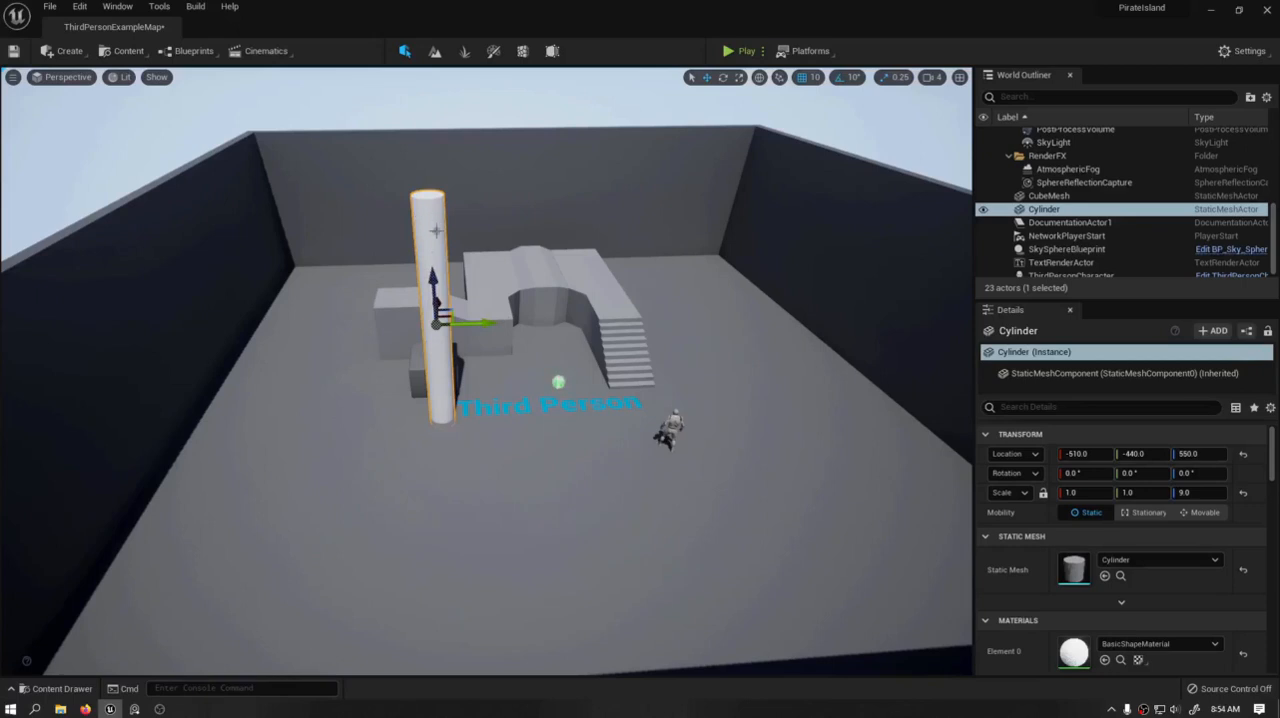
{"action": "mouse_move", "coordinate": [438, 233]}
{"action": "right_mouse_down"}
{"action": "mouse_move", "coordinate": [433, 208]}
{"action": "mouse_move", "coordinate": [430, 218]}
{"action": "right_mouse_up"}
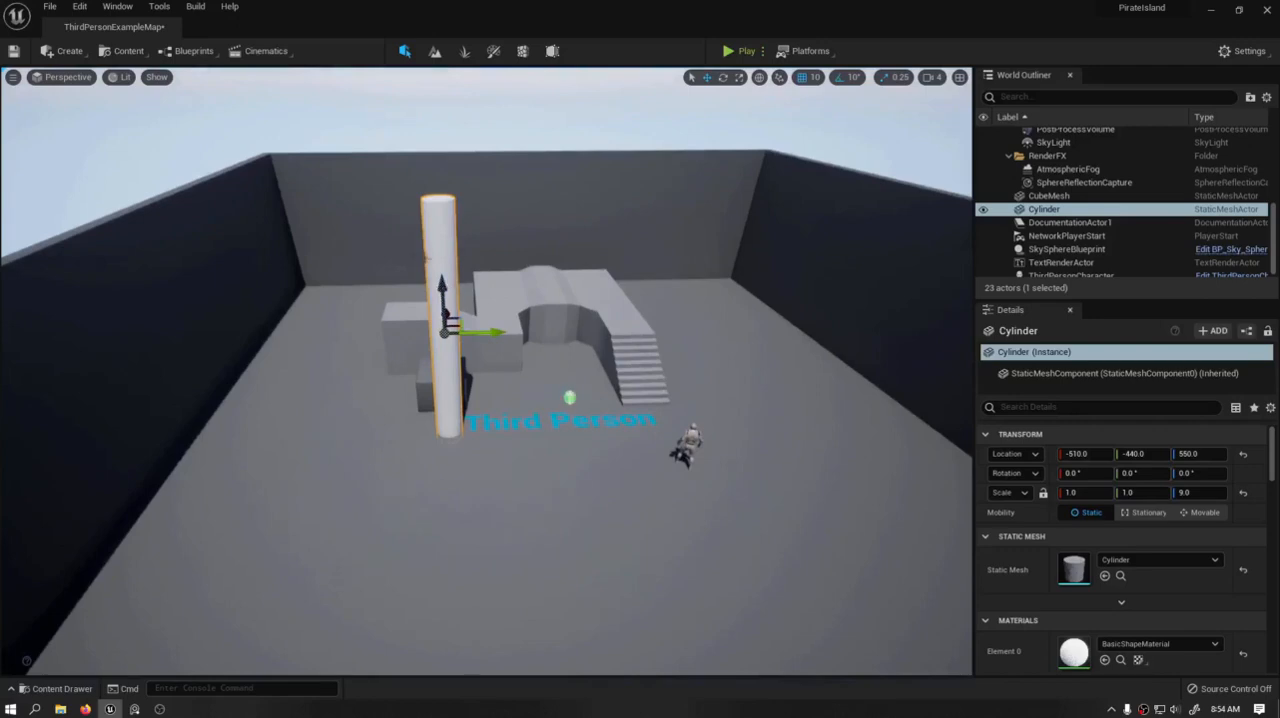
{"action": "right_click_drag", "start_coordinate": [442, 288], "coordinate": [600, 330]}
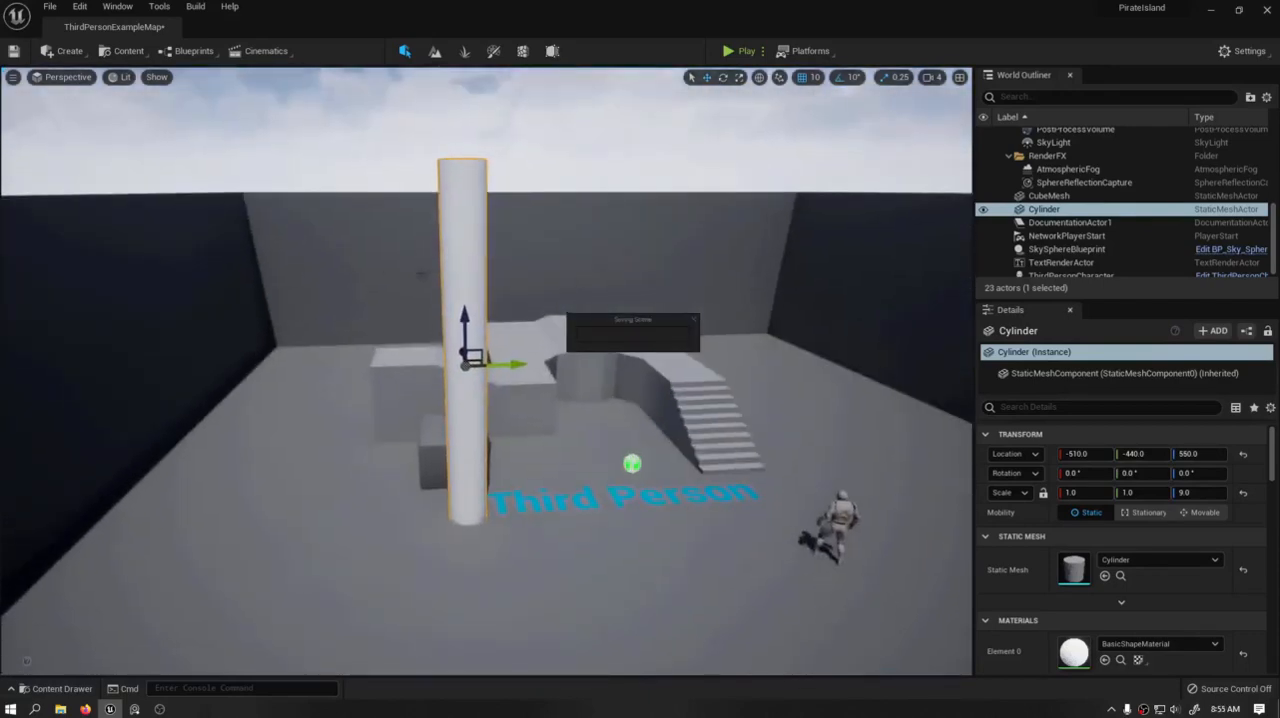
{"action": "right_click_drag", "start_coordinate": [632, 464], "coordinate": [617, 358]}
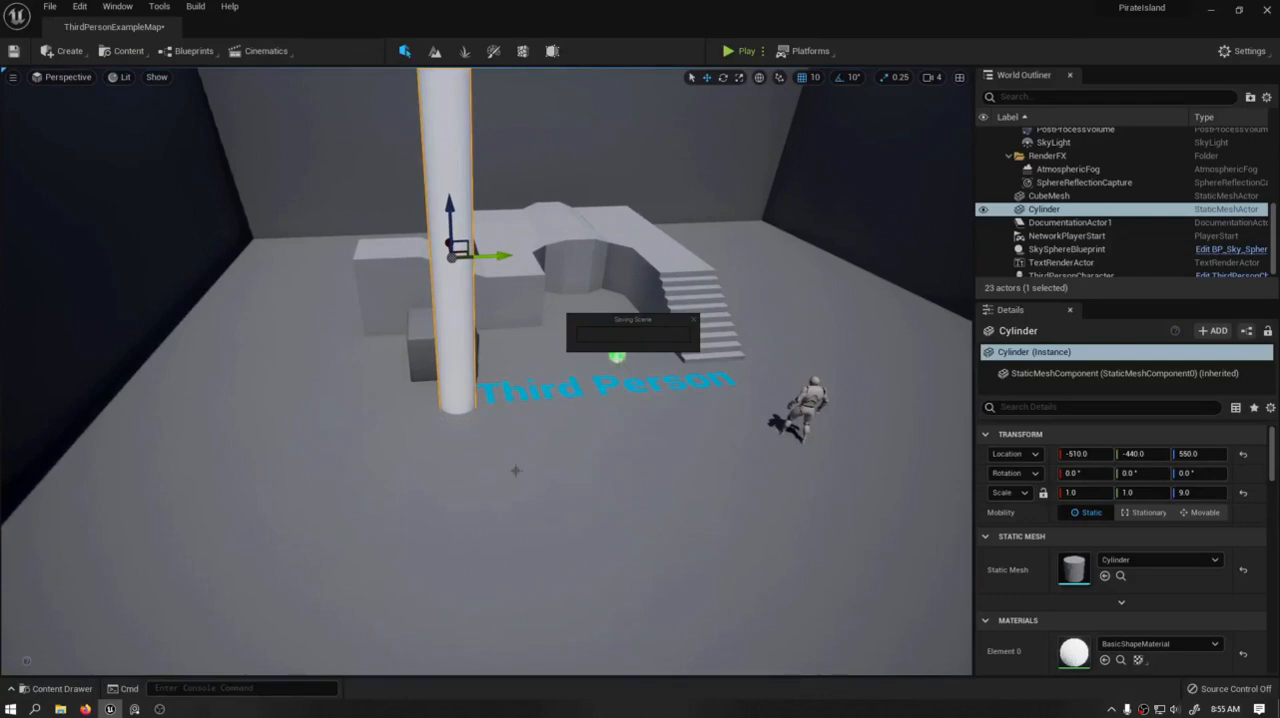
{"action": "right_click_drag", "start_coordinate": [480, 363], "coordinate": [440, 350]}
{"action": "right_click_drag", "start_coordinate": [579, 409], "coordinate": [700, 410]}
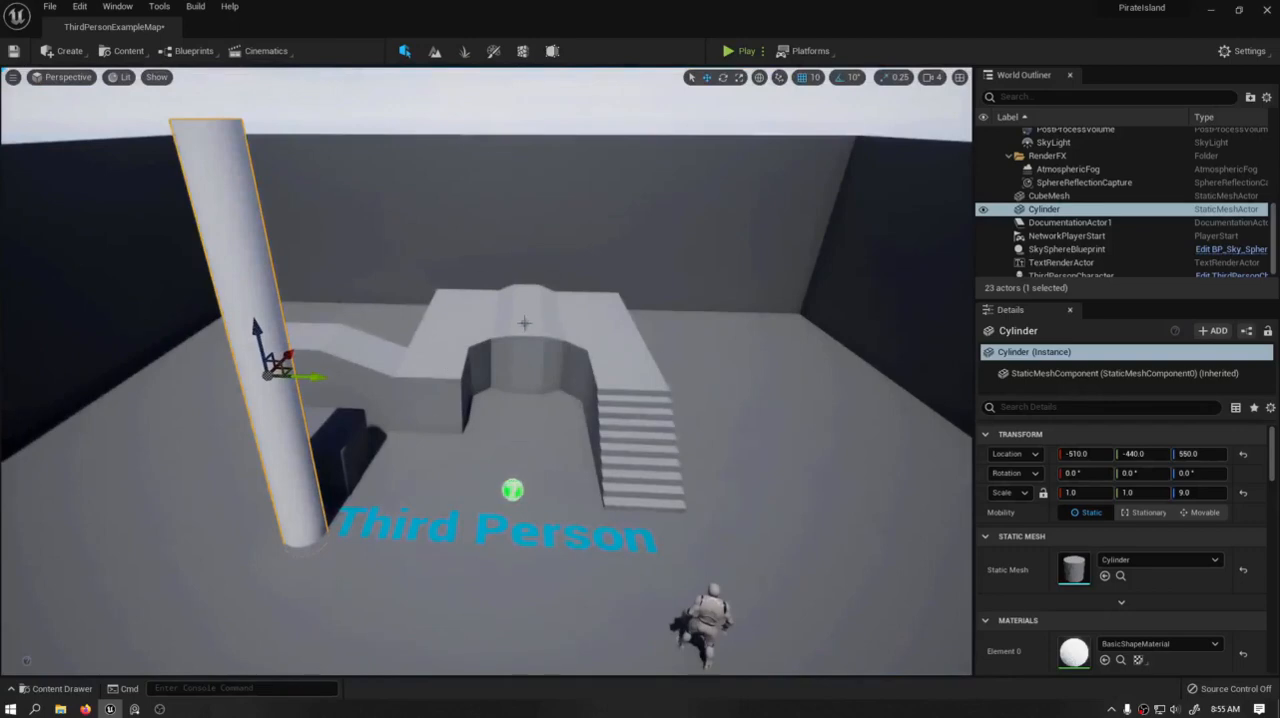
{"action": "right_click_drag", "start_coordinate": [647, 405], "coordinate": [443, 354]}
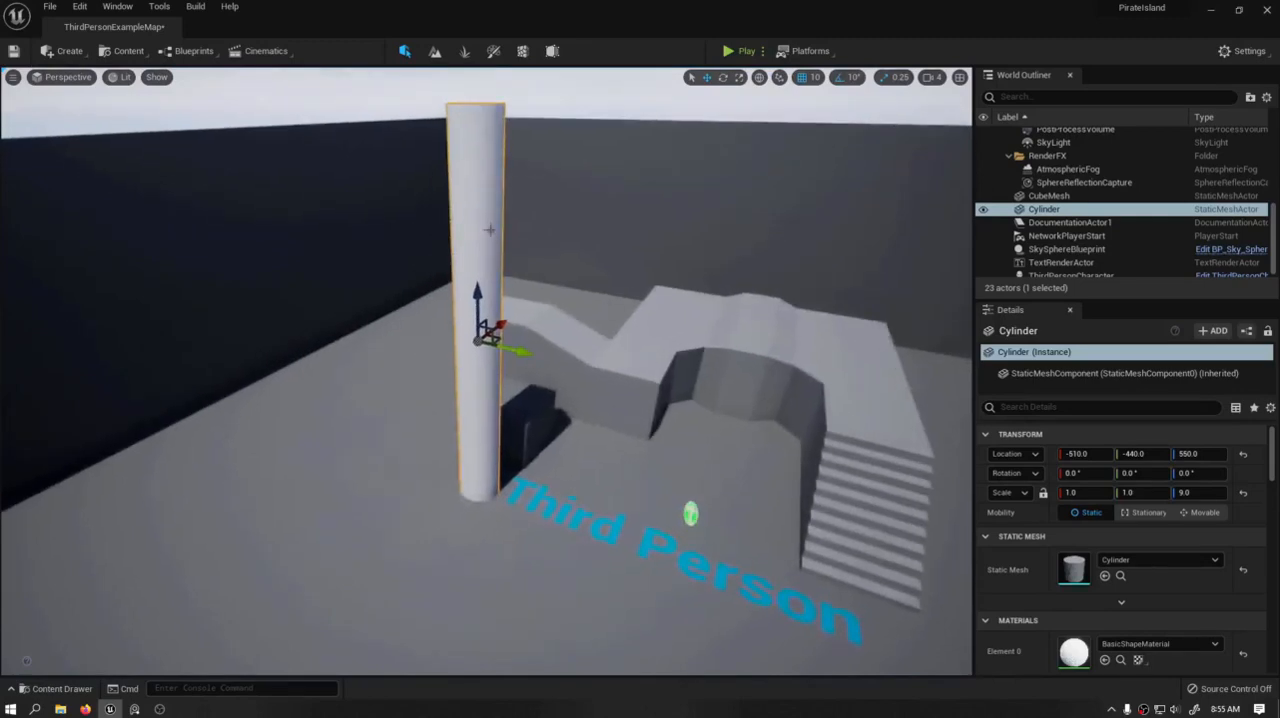
{"action": "key", "text": "a"}
{"action": "right_click_drag", "start_coordinate": [541, 299], "coordinate": [728, 220]}
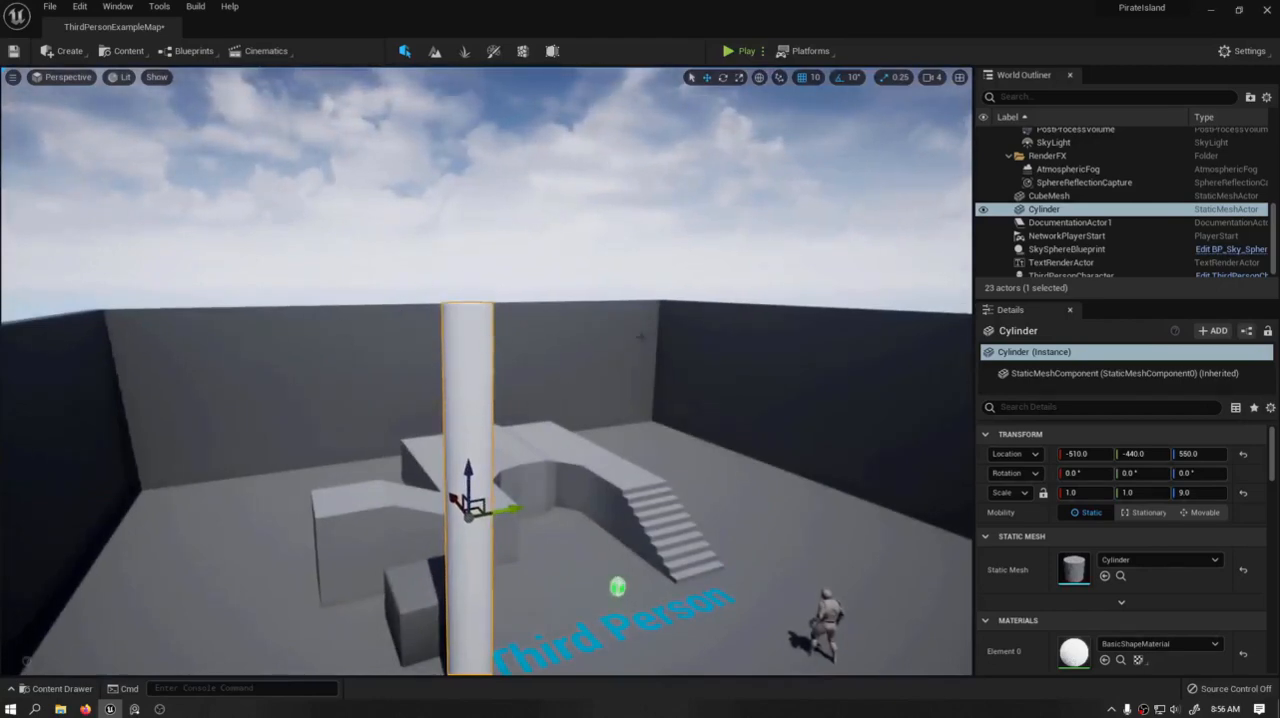
{"action": "right_click_drag", "start_coordinate": [641, 336], "coordinate": [675, 290]}
{"action": "key", "text": "q"}
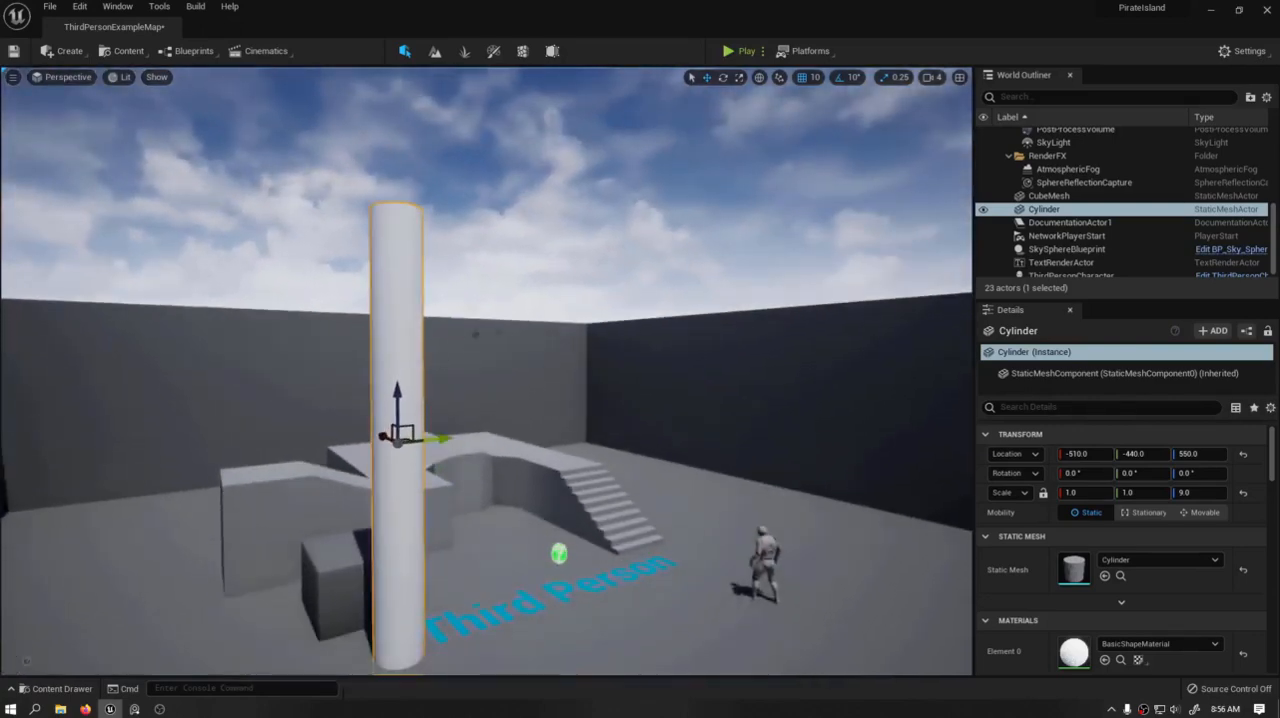
{"action": "mouse_move", "coordinate": [705, 351]}
{"action": "right_mouse_down"}
{"action": "mouse_move", "coordinate": [636, 364]}
{"action": "mouse_move", "coordinate": [705, 367]}
{"action": "right_mouse_up"}
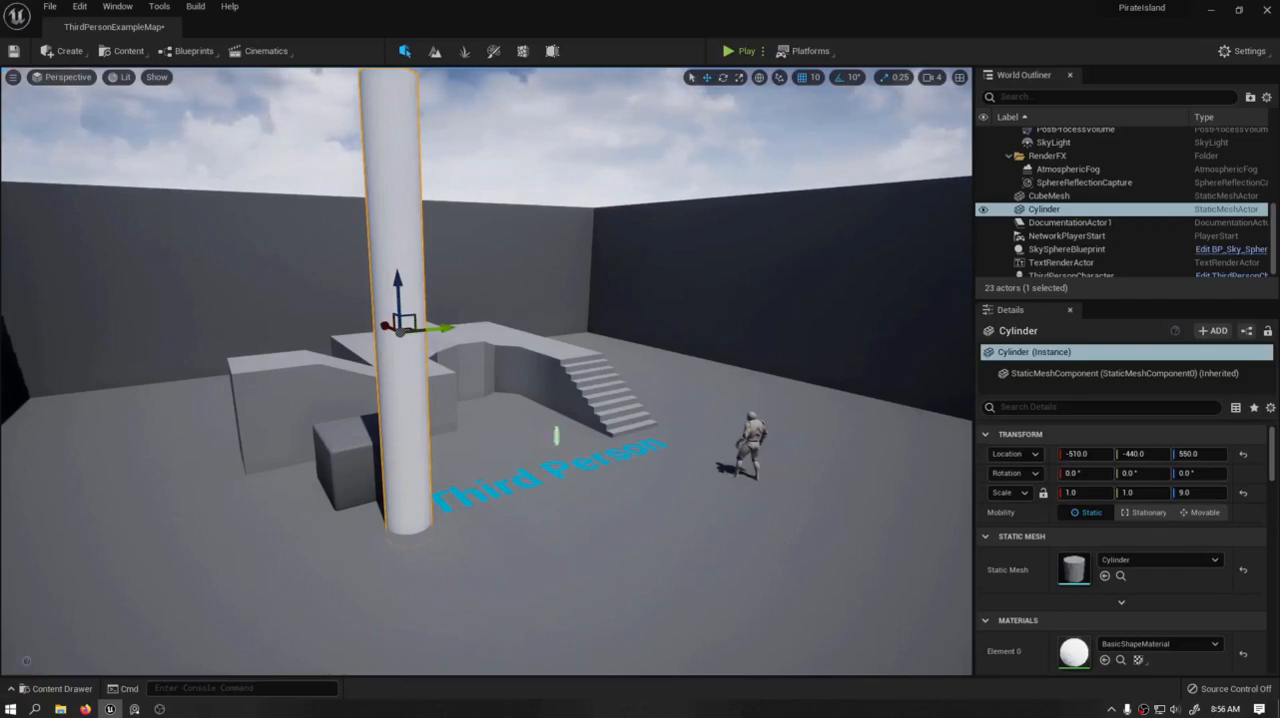
{"action": "right_click_drag", "start_coordinate": [507, 237], "coordinate": [292, 270]}
{"action": "key", "text": "w"}
{"action": "key", "text": "d"}
{"action": "key", "text": "s"}
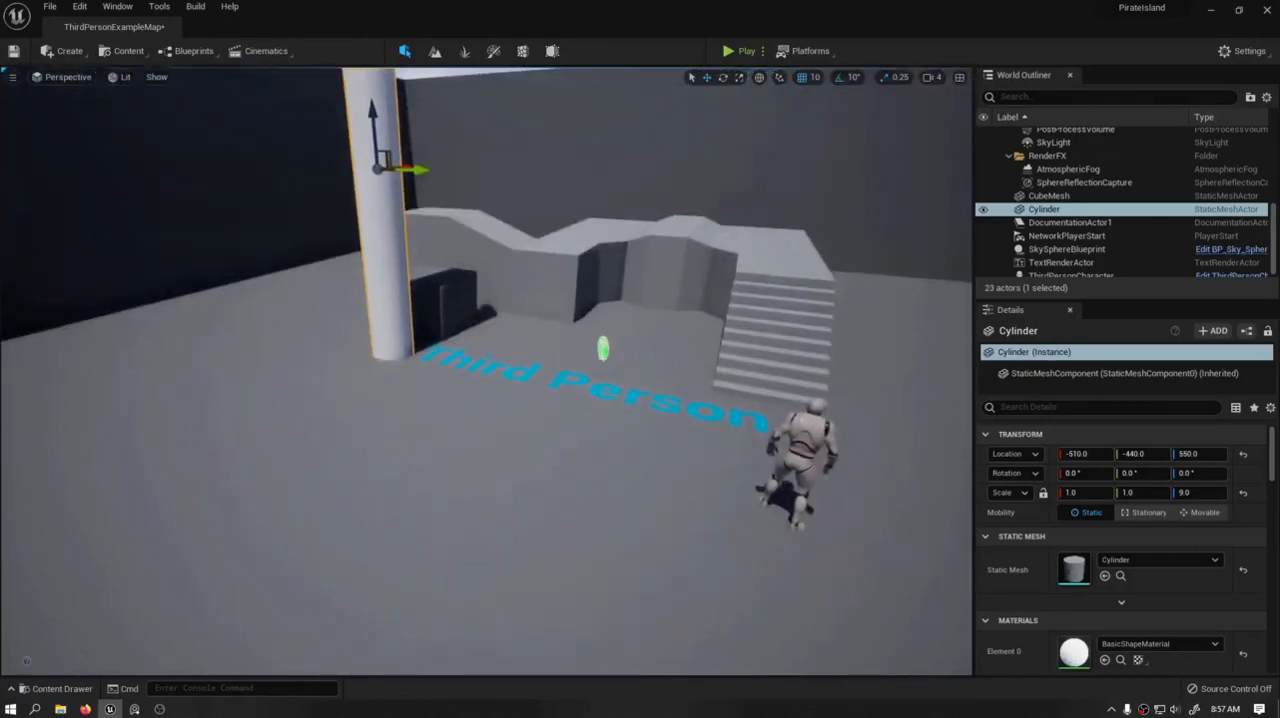
{"action": "right_click_drag", "start_coordinate": [266, 388], "coordinate": [299, 382]}
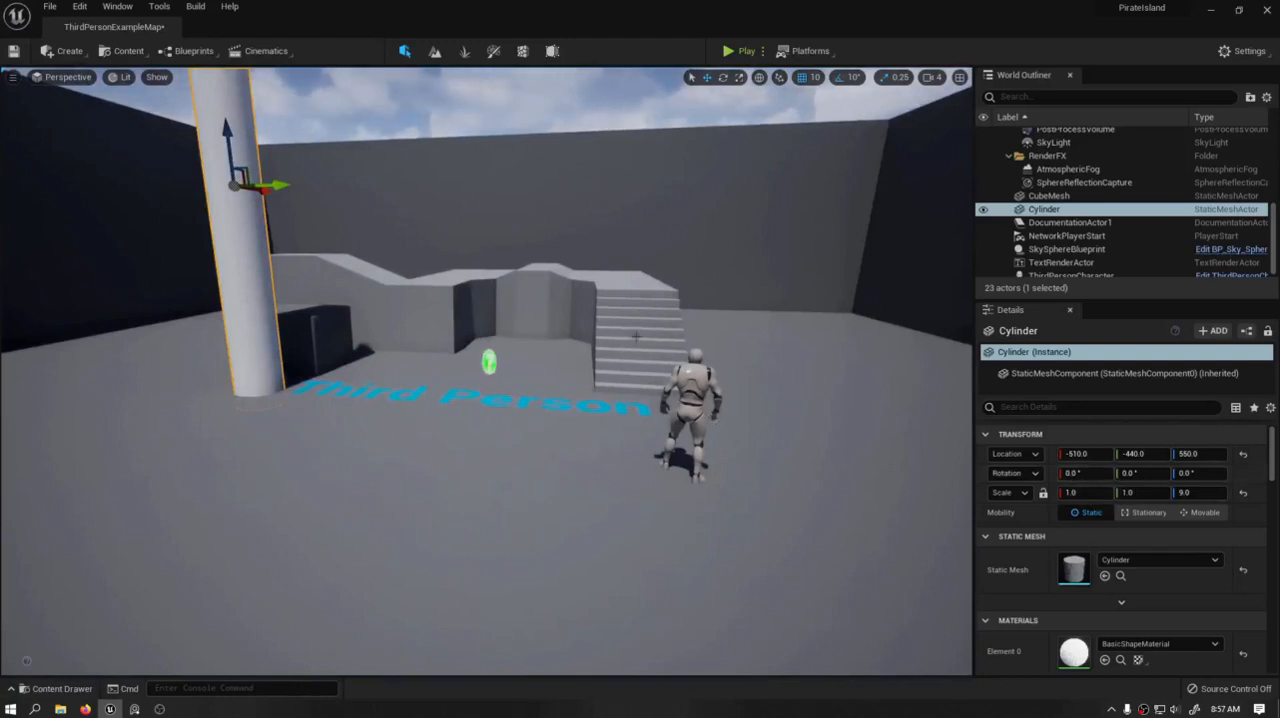
{"action": "right_click_drag", "start_coordinate": [636, 337], "coordinate": [570, 355]}
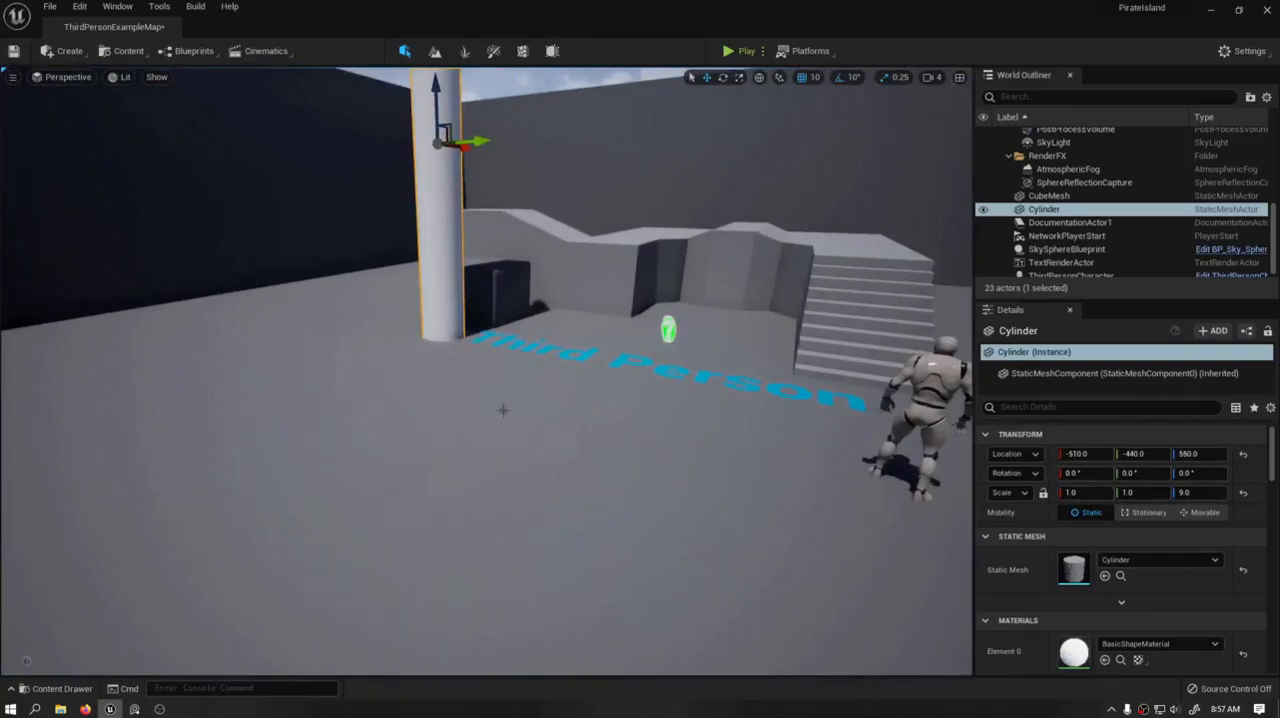
{"action": "mouse_move", "coordinate": [487, 394]}
{"action": "right_mouse_down"}
{"action": "mouse_move", "coordinate": [570, 370]}
{"action": "mouse_move", "coordinate": [499, 383]}
{"action": "right_mouse_up"}
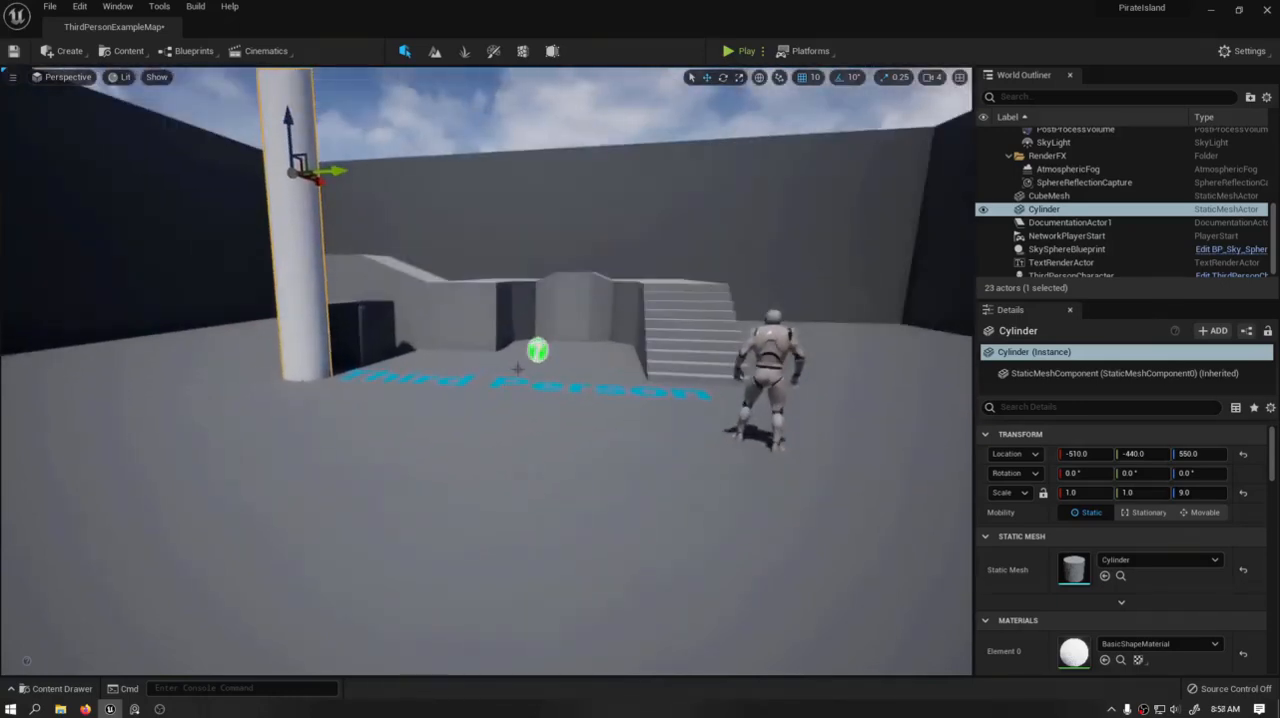
{"action": "right_click_drag", "start_coordinate": [517, 369], "coordinate": [705, 374]}
{"action": "key", "text": "w"}
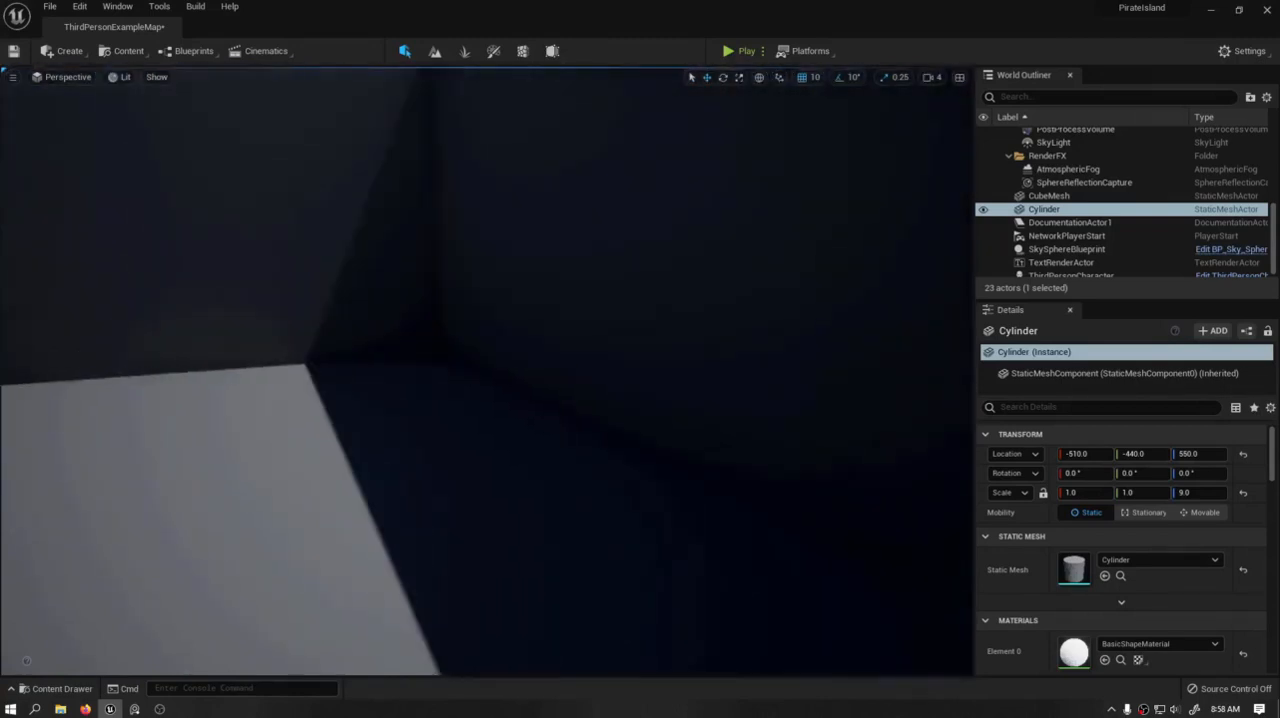
{"action": "right_click_drag", "start_coordinate": [549, 274], "coordinate": [482, 317]}
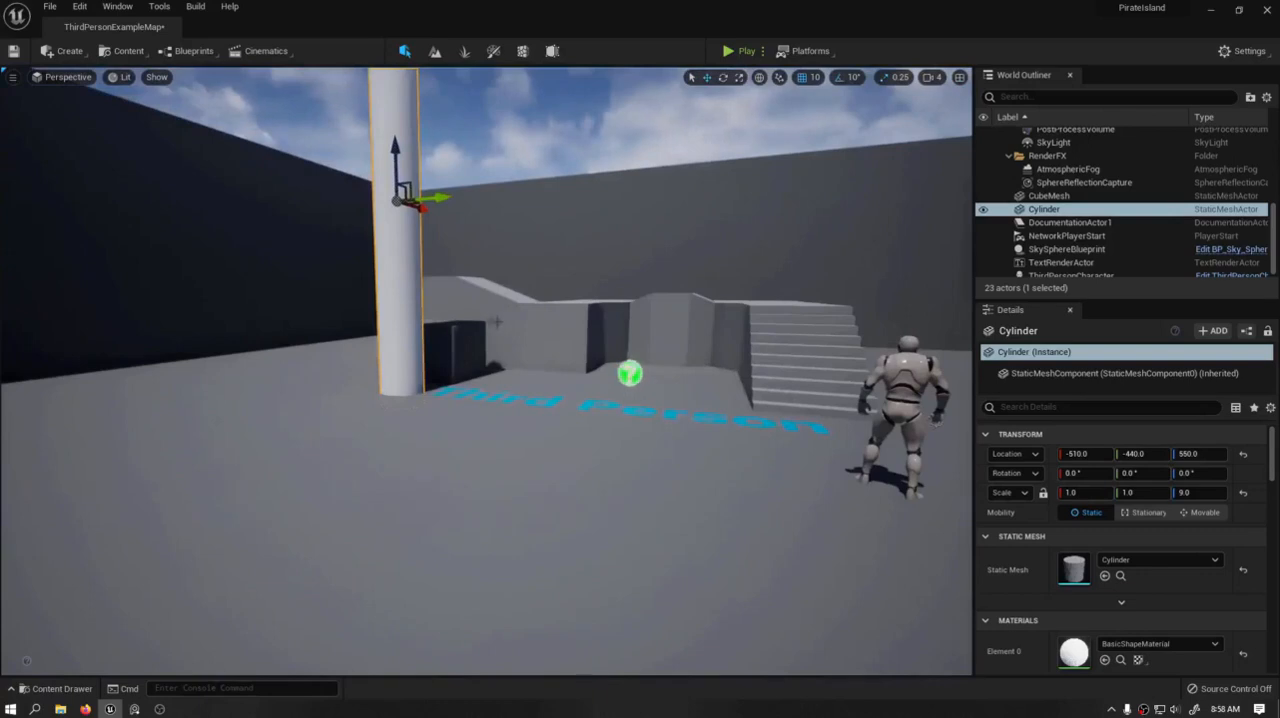
{"action": "right_click_drag", "start_coordinate": [487, 323], "coordinate": [566, 411]}
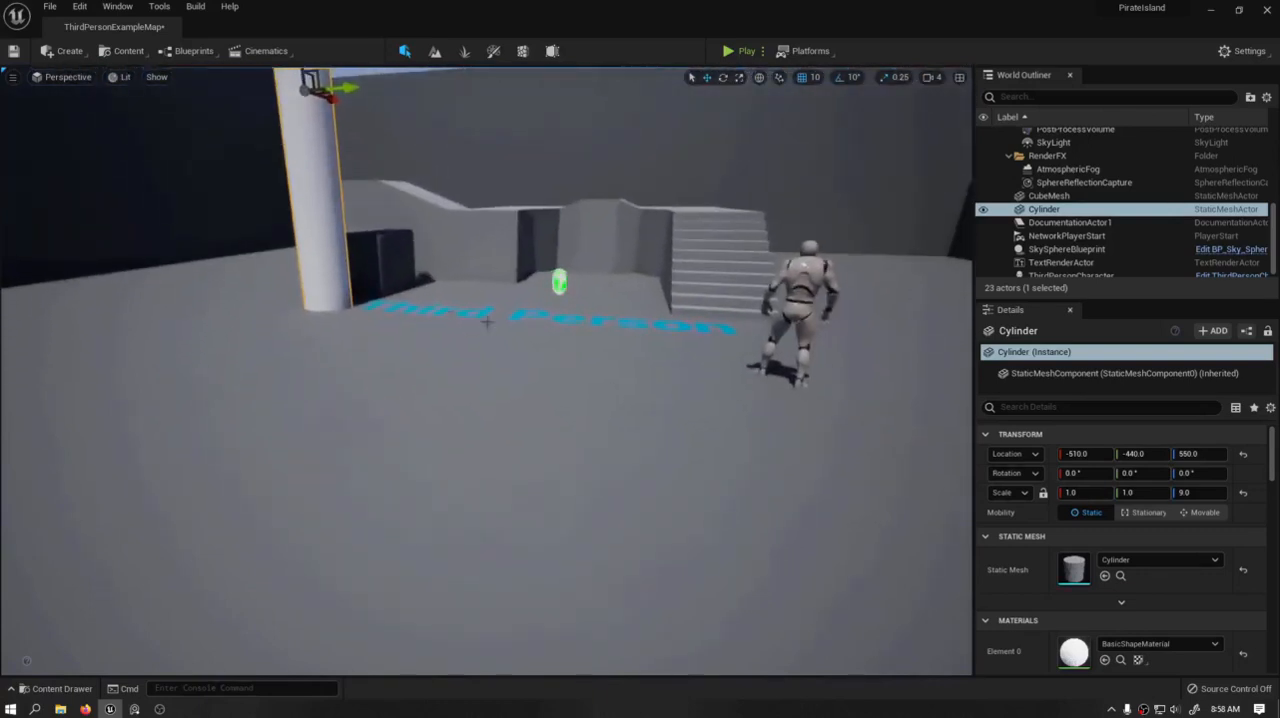